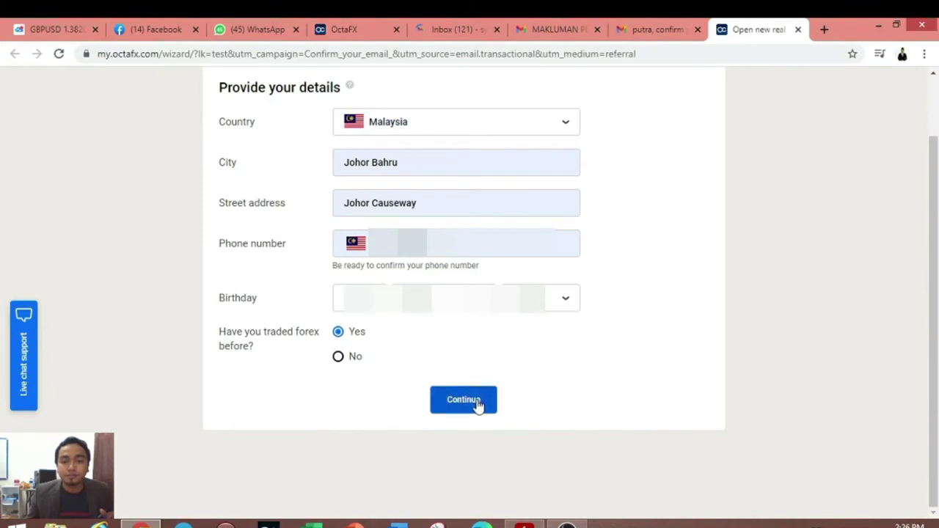
# Step: Submit the personal details form with country Malaysia and prior forex trading answered Yes
pyautogui.click(477, 403)
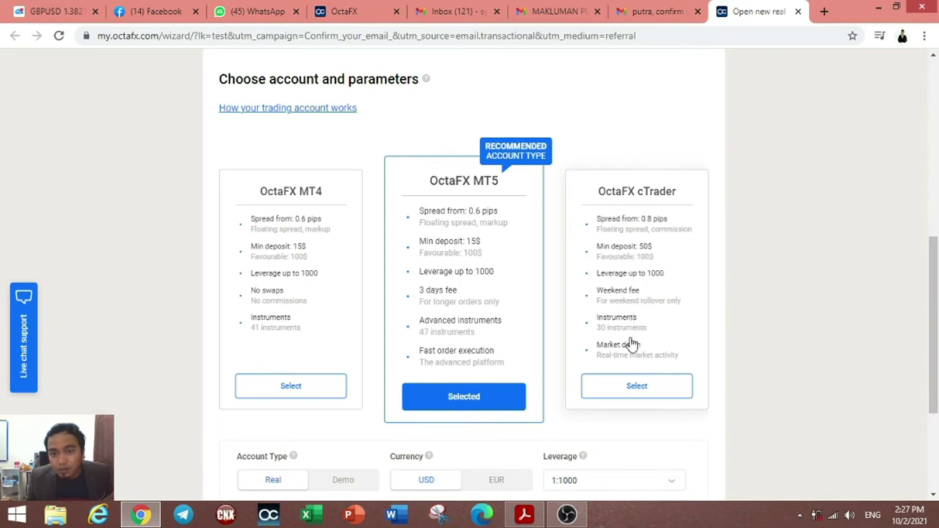
# Step: Select the OctaFX MT4 account type rather than the recommended MT5
pyautogui.click(650, 385)
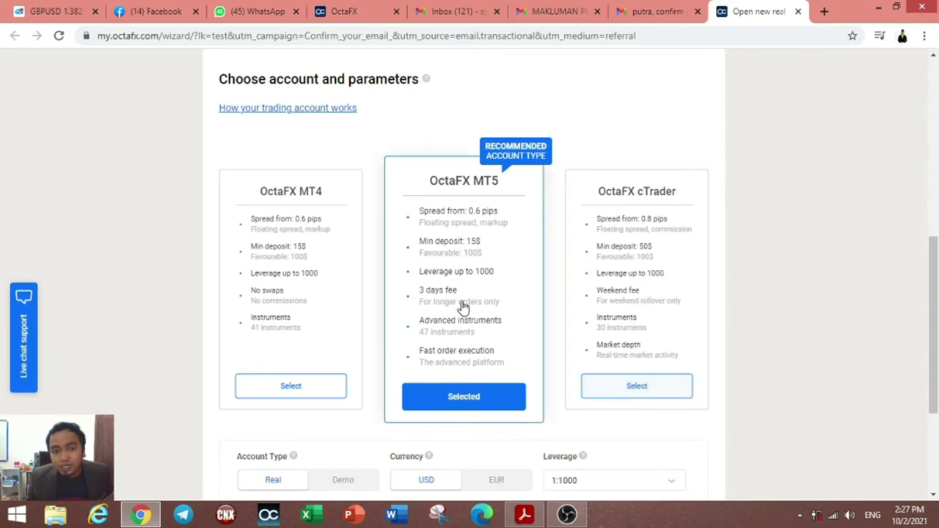
pyautogui.click(290, 202)
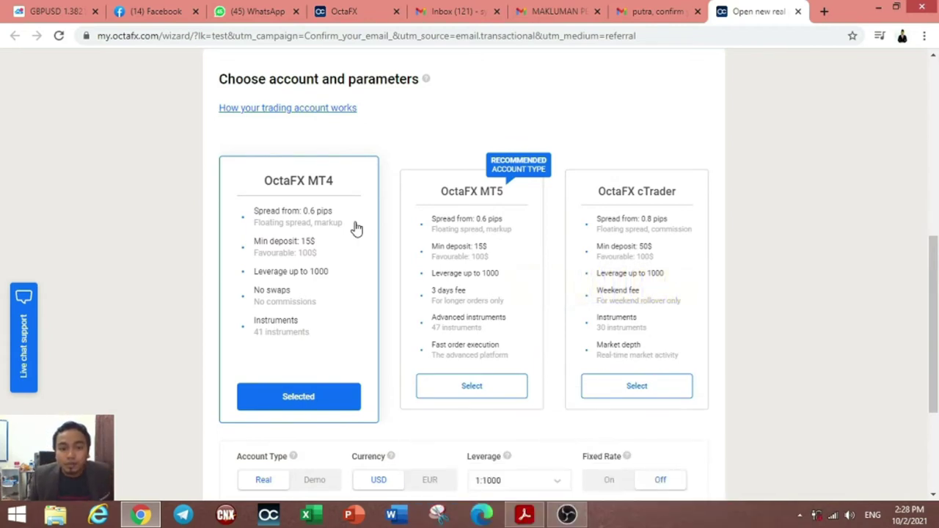
# Step: Try Demo and EUR, return to Real and USD, and list leverage options 1:1000 to 1:5
pyautogui.scroll(-3, 356, 229)
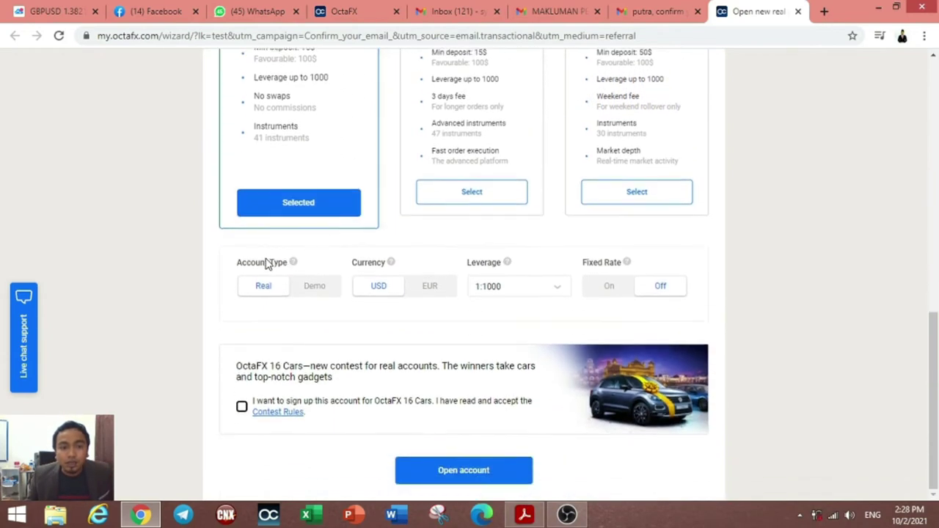
pyautogui.click(310, 289)
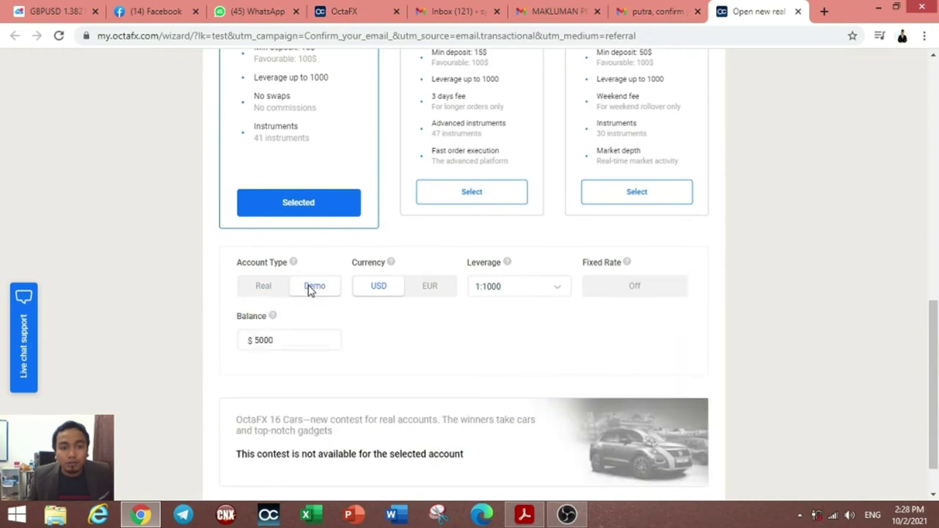
pyautogui.click(263, 287)
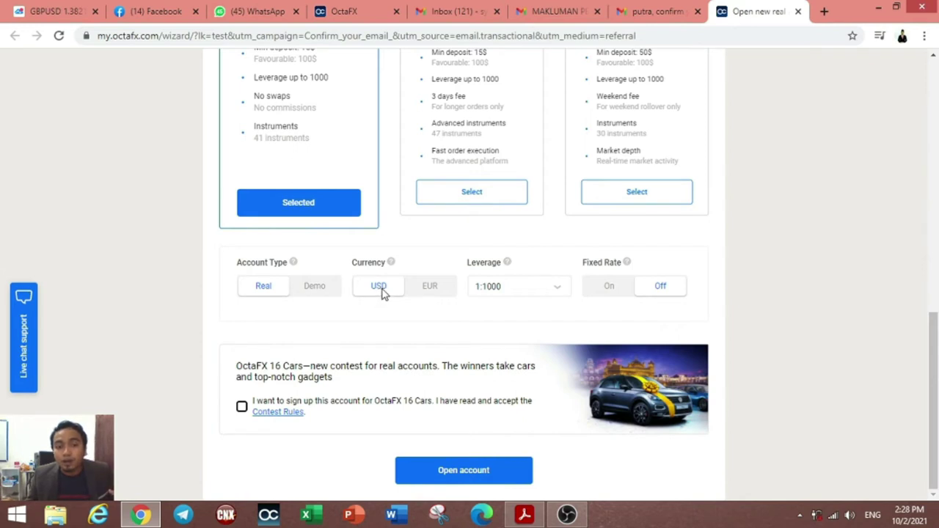
pyautogui.click(435, 292)
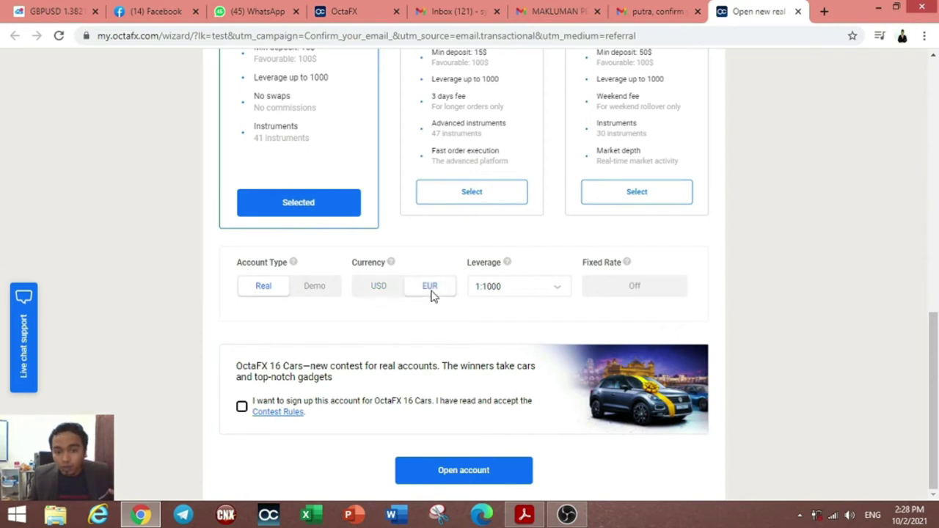
pyautogui.click(381, 288)
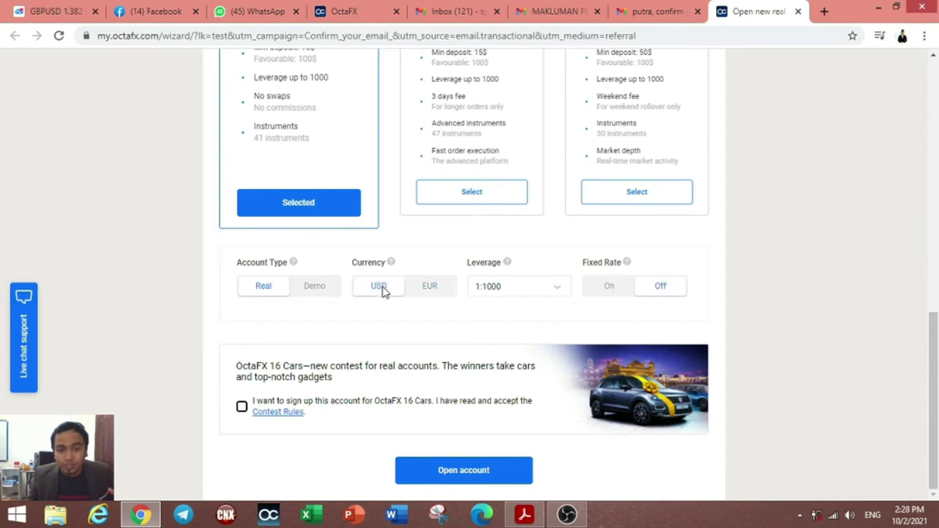
pyautogui.click(499, 292)
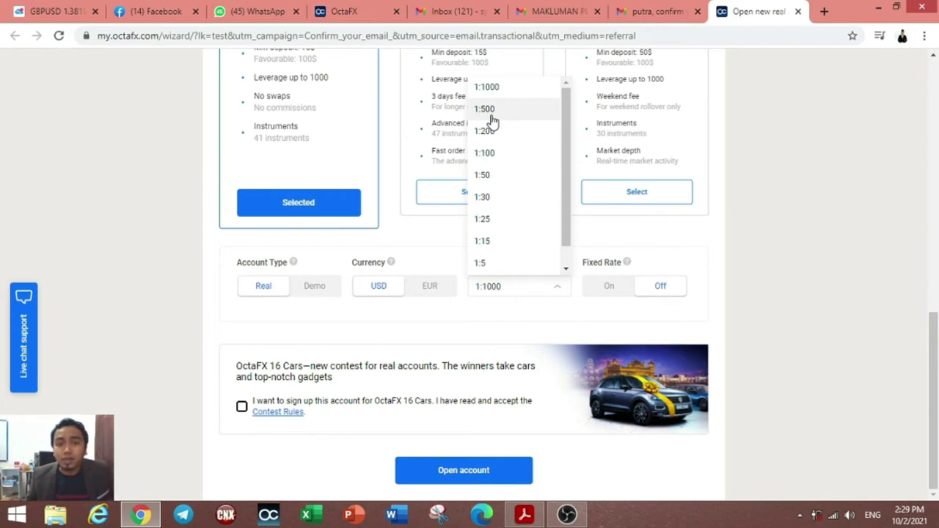
# Step: Set leverage to 1:500 and leave Fixed Rate Off after comparing it On
pyautogui.click(490, 114)
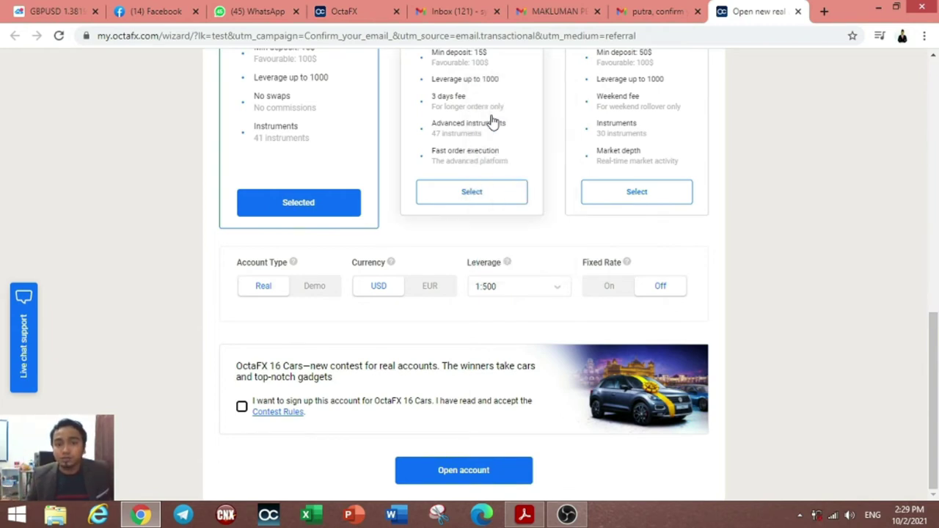
pyautogui.click(612, 291)
pyautogui.click(656, 291)
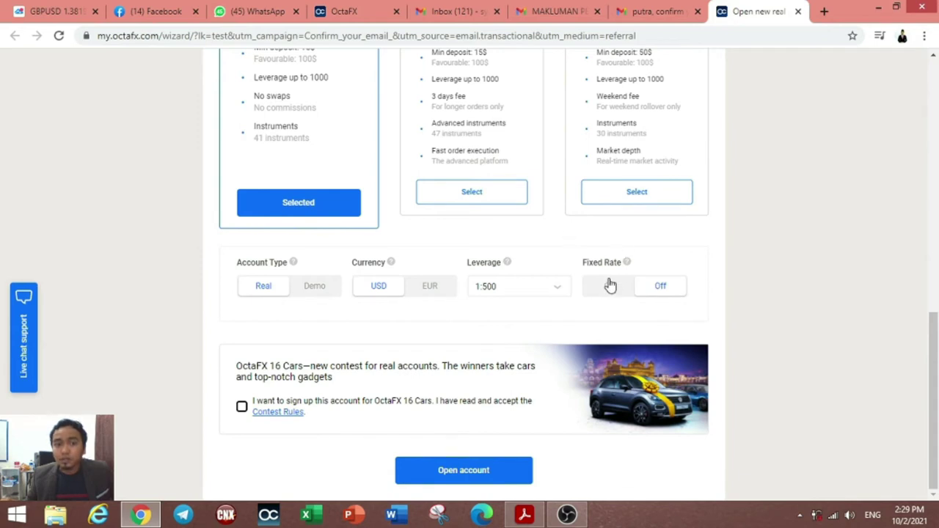
pyautogui.click(612, 292)
pyautogui.click(652, 301)
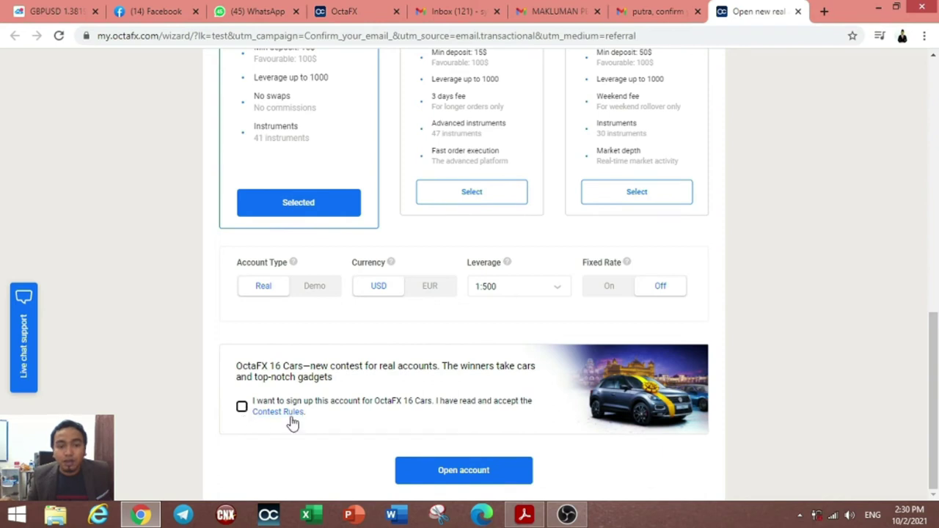
# Step: Opt into the 16 Cars contest and enter a contest nickname
pyautogui.click(242, 406)
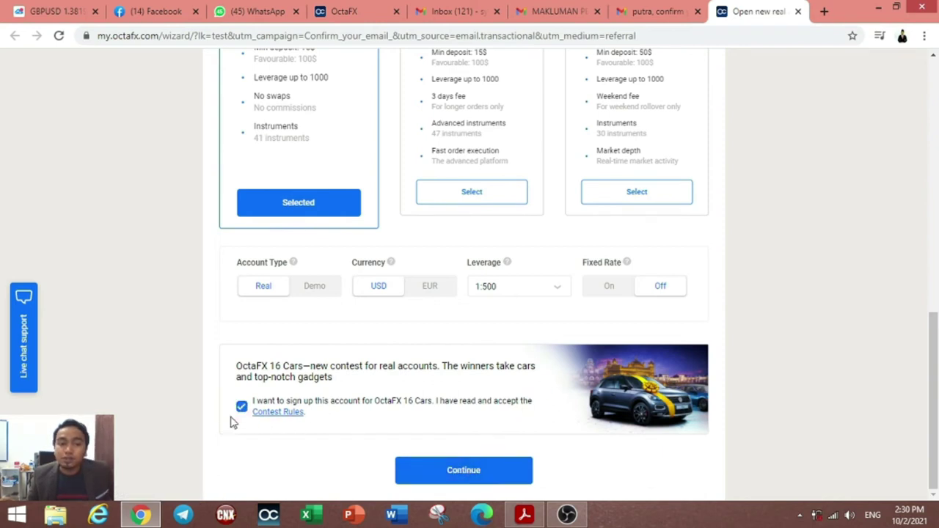
pyautogui.click(461, 477)
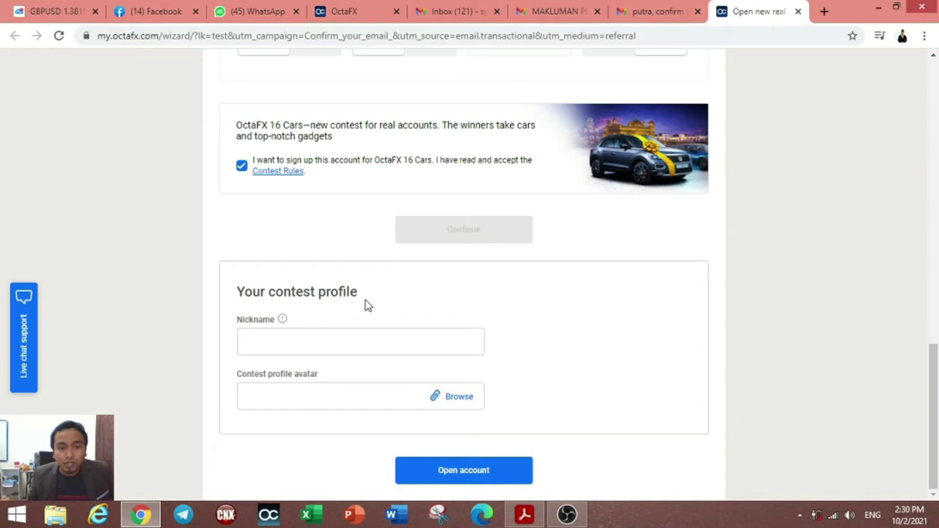
pyautogui.click(284, 343)
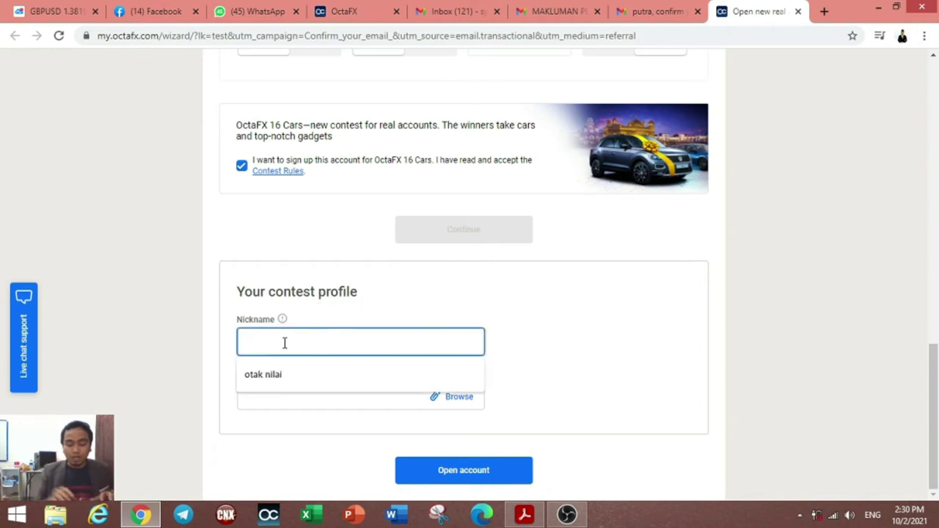
pyautogui.write('putra')
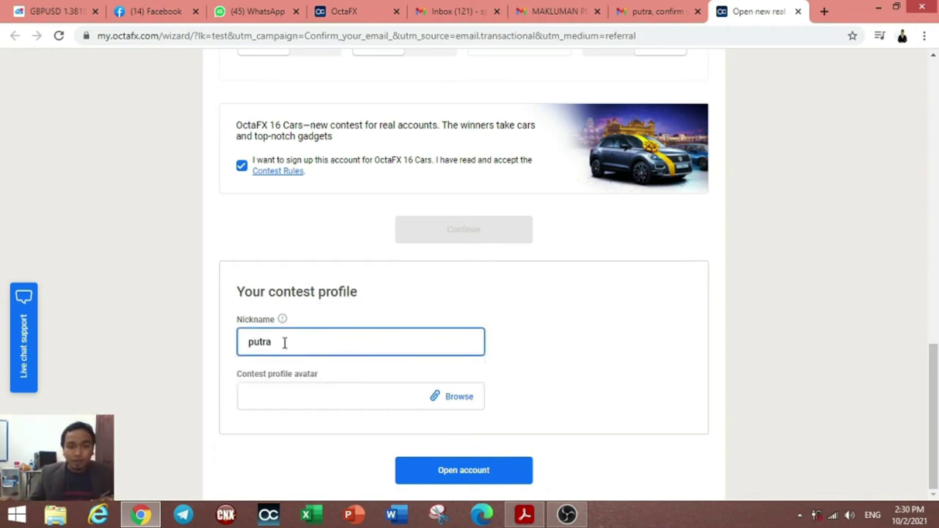
# Step: Skip choosing a contest avatar image and attempt to open the account
pyautogui.click(321, 407)
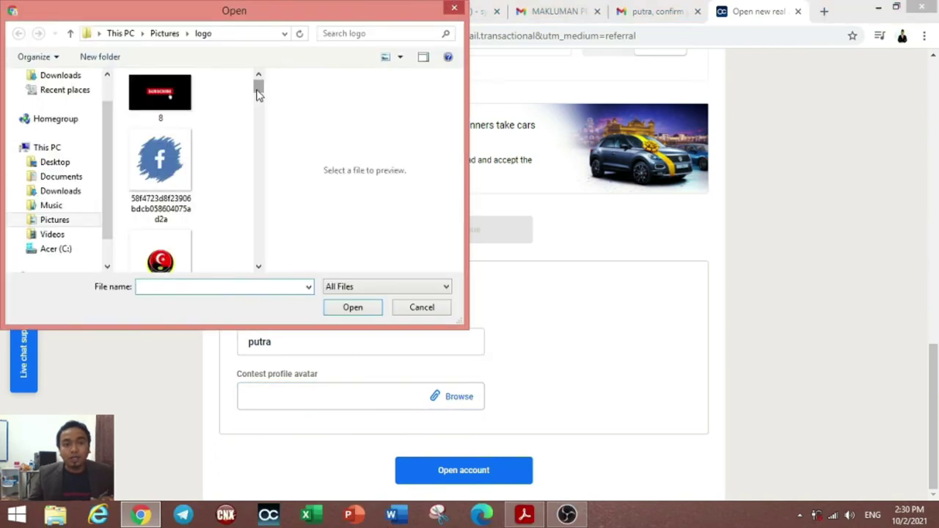
pyautogui.moveTo(259, 90); pyautogui.dragTo(256, 143)
pyautogui.scroll(10, 250, 184)
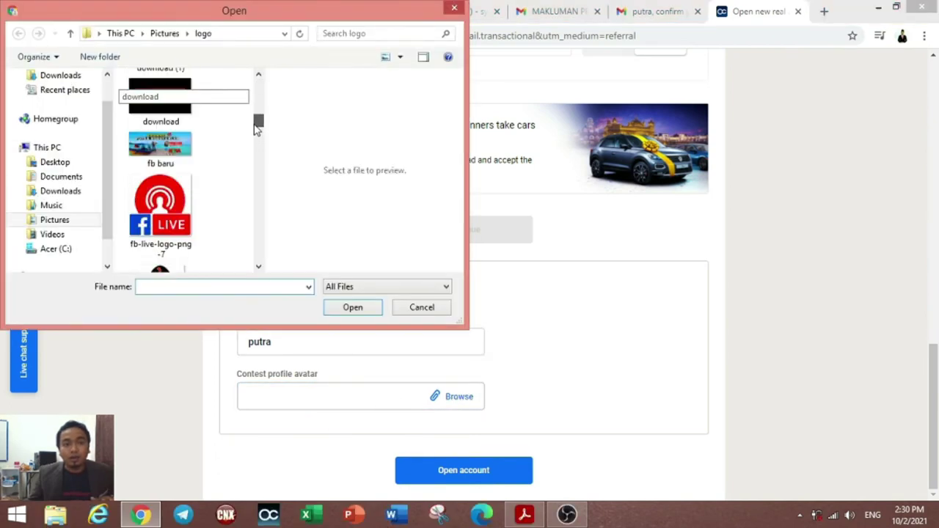
pyautogui.click(454, 8)
pyautogui.click(488, 471)
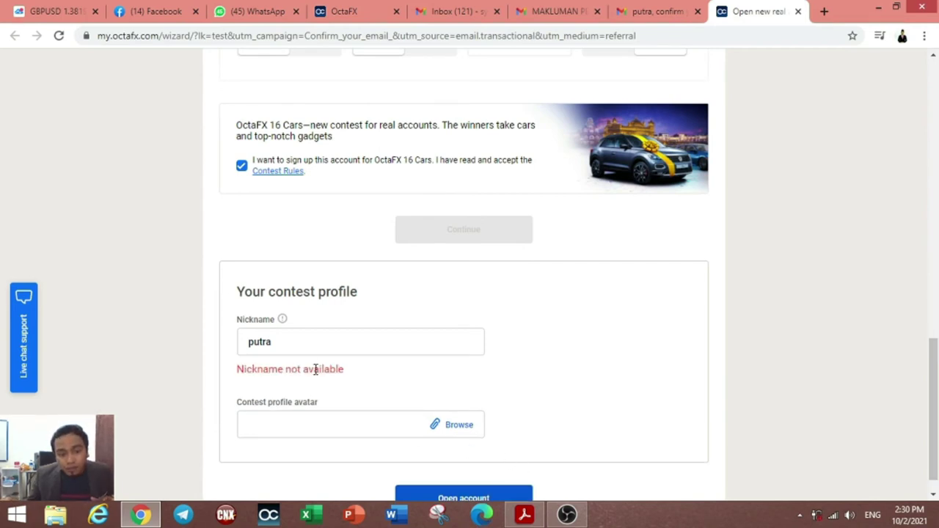
# Step: Add a '$' to the contest nickname and resubmit the account form
pyautogui.click(300, 346)
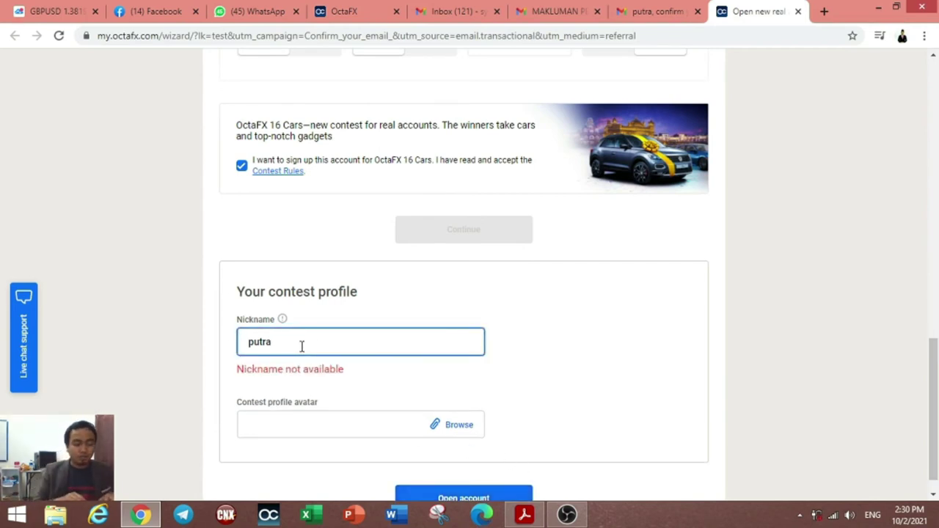
pyautogui.write('$')
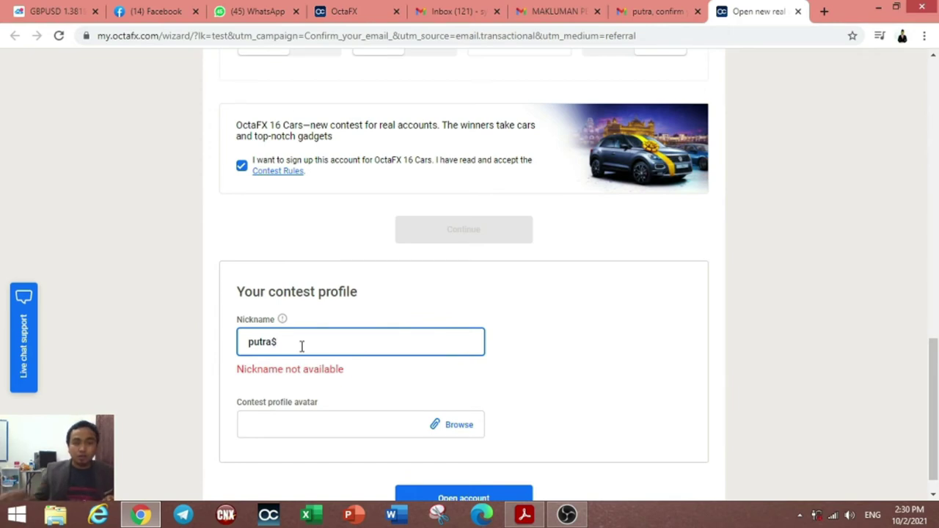
pyautogui.scroll(-1, 499, 490)
pyautogui.click(499, 484)
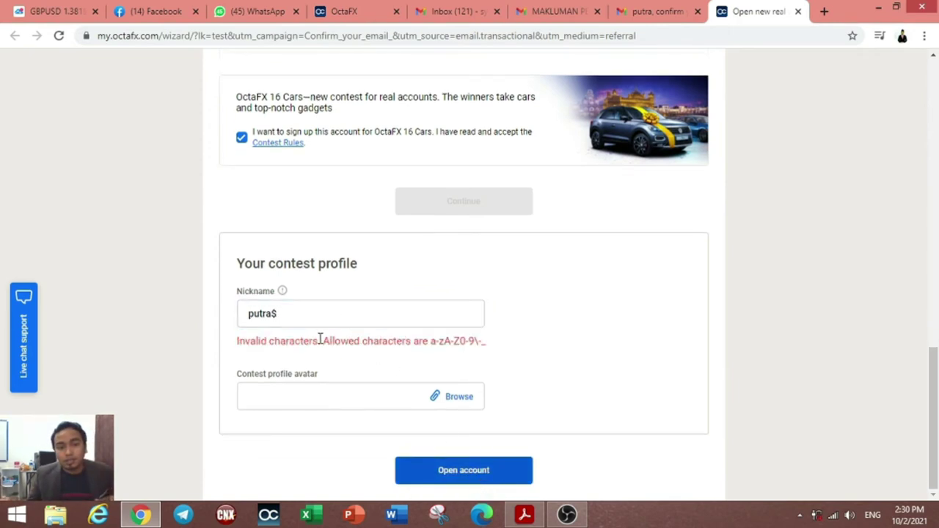
# Step: Replace the nickname with a symbol-free one and create the MT4 real account
pyautogui.click(354, 313)
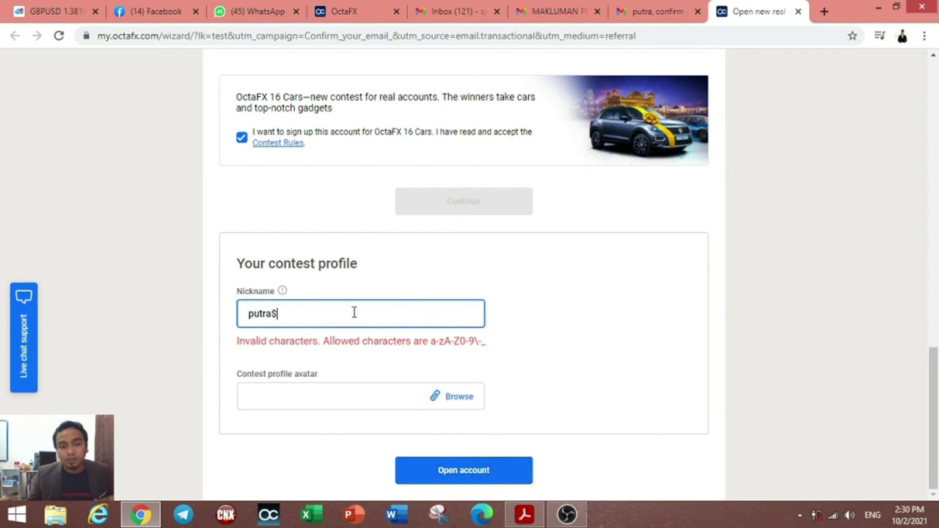
pyautogui.press('BackSpace')
pyautogui.press('BackSpace')
pyautogui.press('BackSpace')
pyautogui.press('BackSpace')
pyautogui.press('BackSpace')
pyautogui.press('BackSpace')
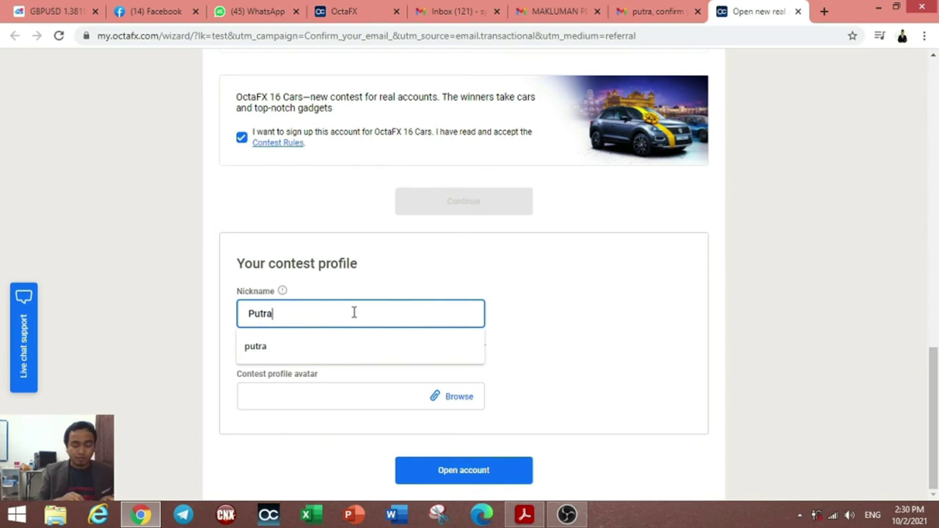
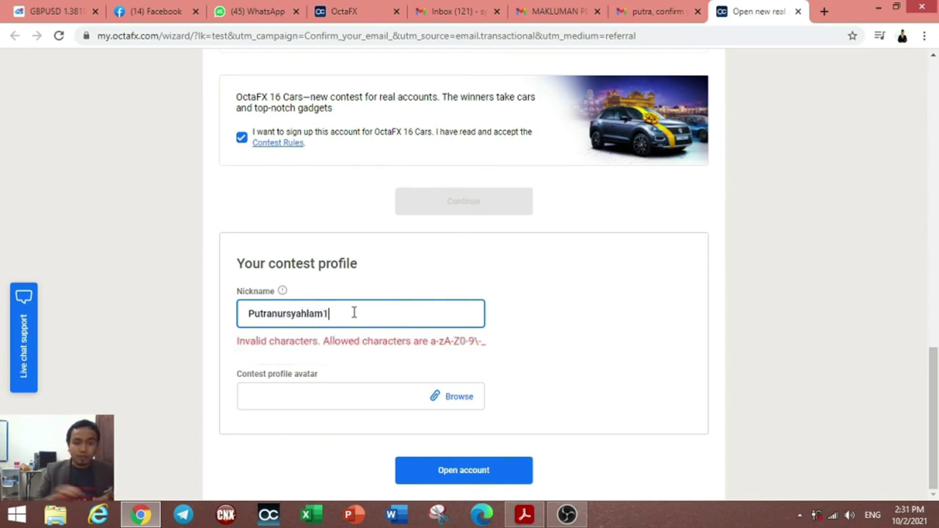
pyautogui.click(474, 478)
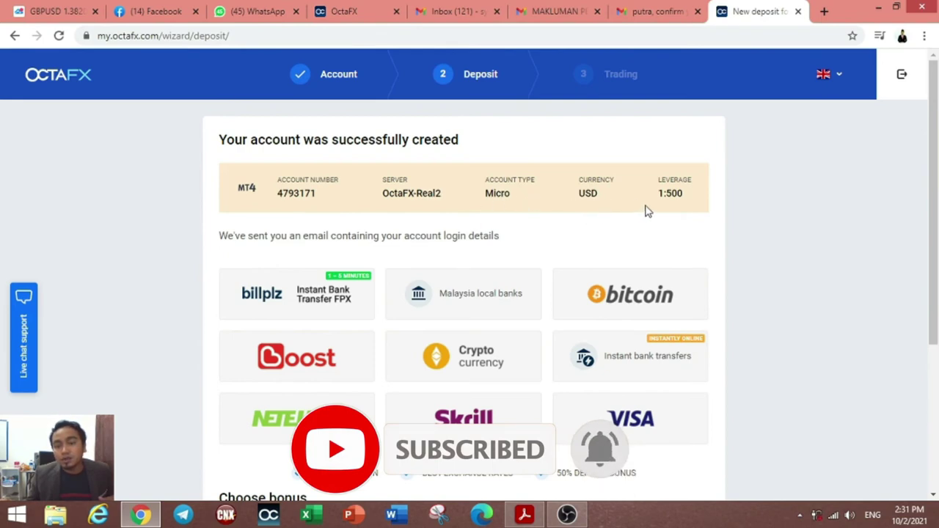
# Step: Choose billplz Instant Bank Transfer FPX as the deposit method
pyautogui.scroll(-2, 683, 209)
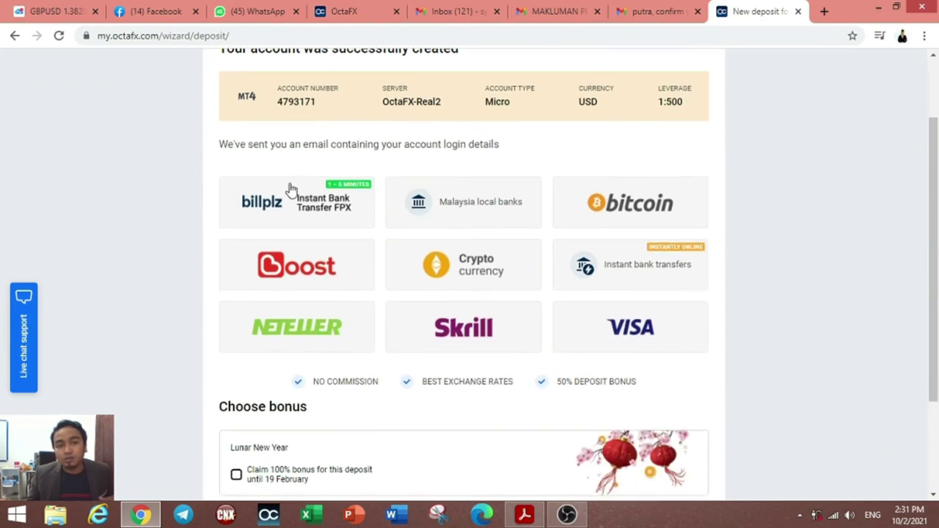
pyautogui.scroll(-1, 554, 301)
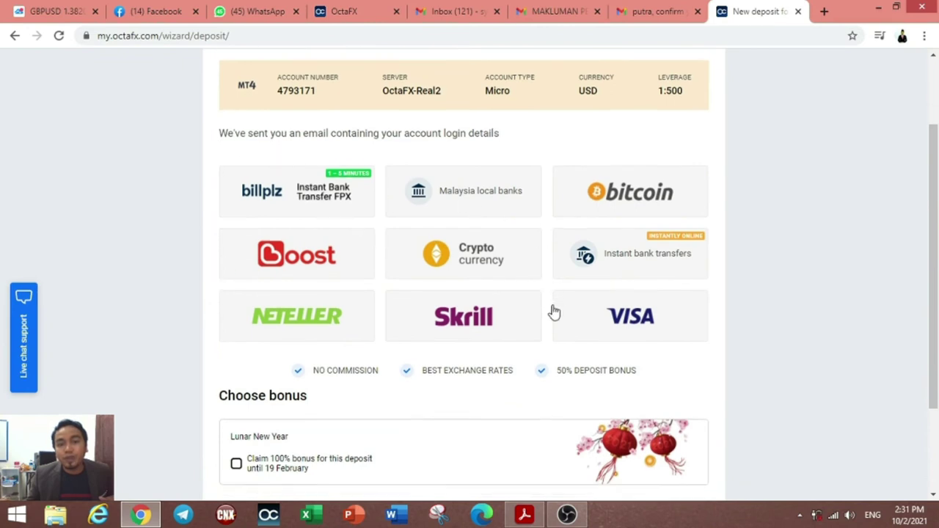
pyautogui.scroll(1, 411, 198)
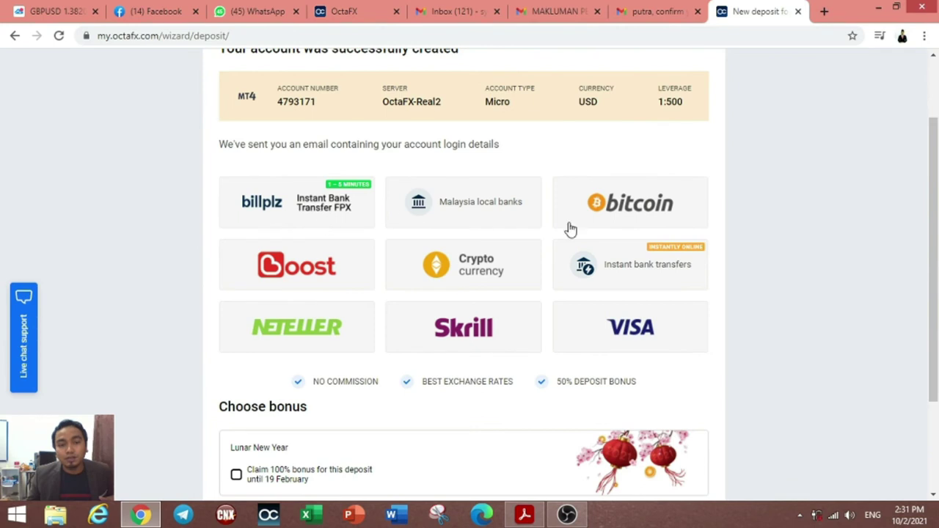
pyautogui.click(306, 209)
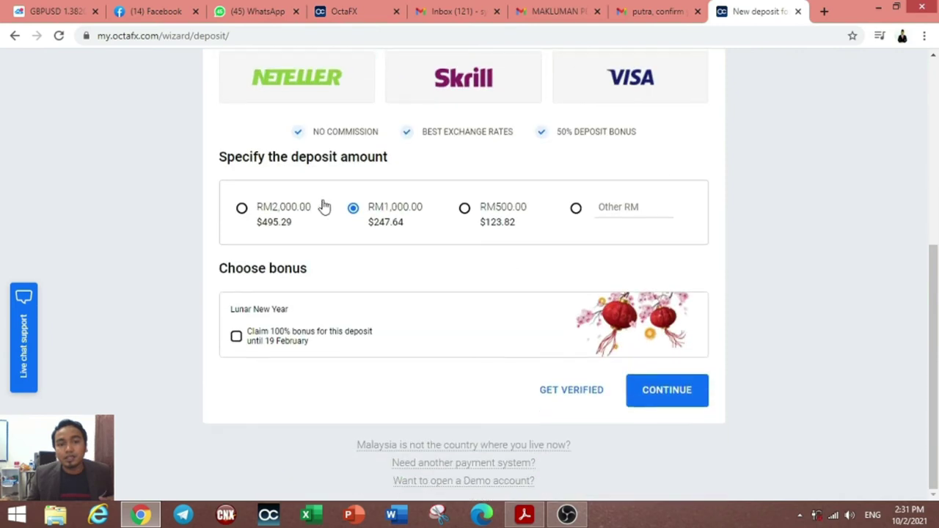
# Step: Pick the Other RM amount, enter then clear 50, and proceed to GET VERIFIED
pyautogui.scroll(1, 373, 293)
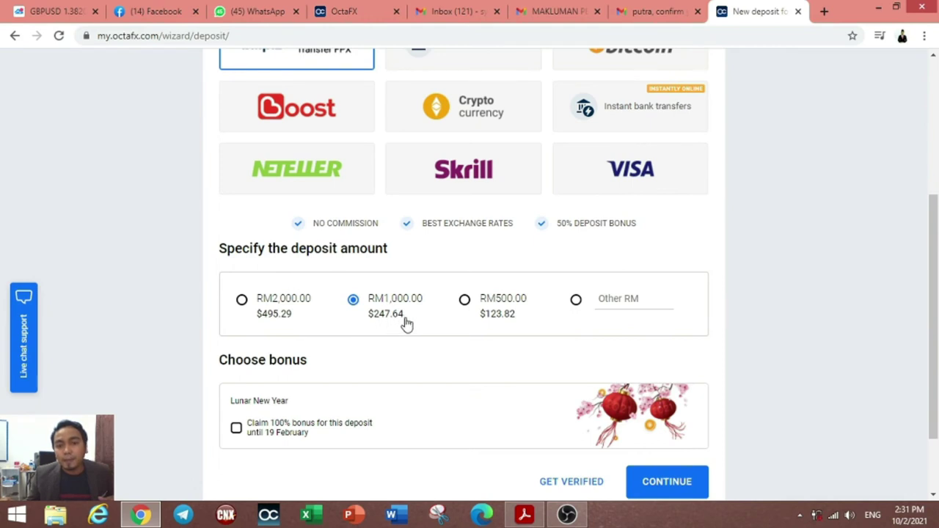
pyautogui.click(626, 297)
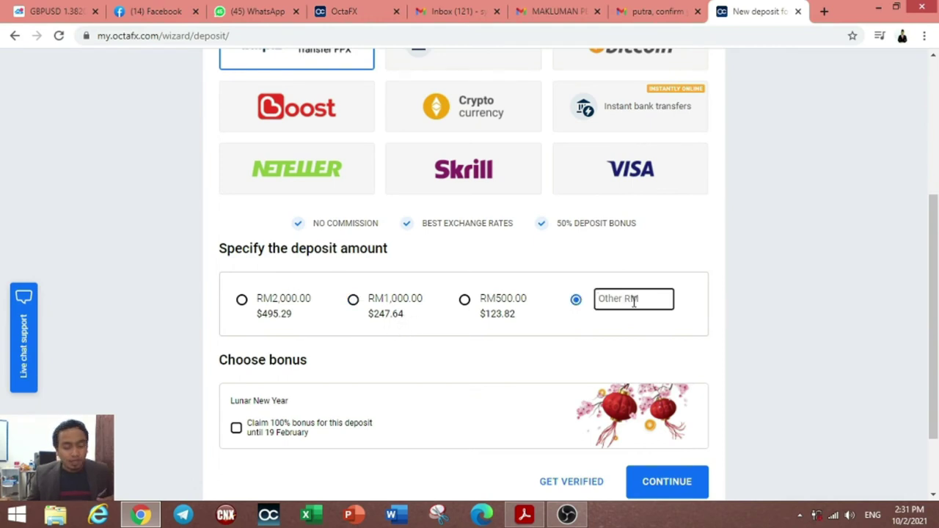
pyautogui.write('50')
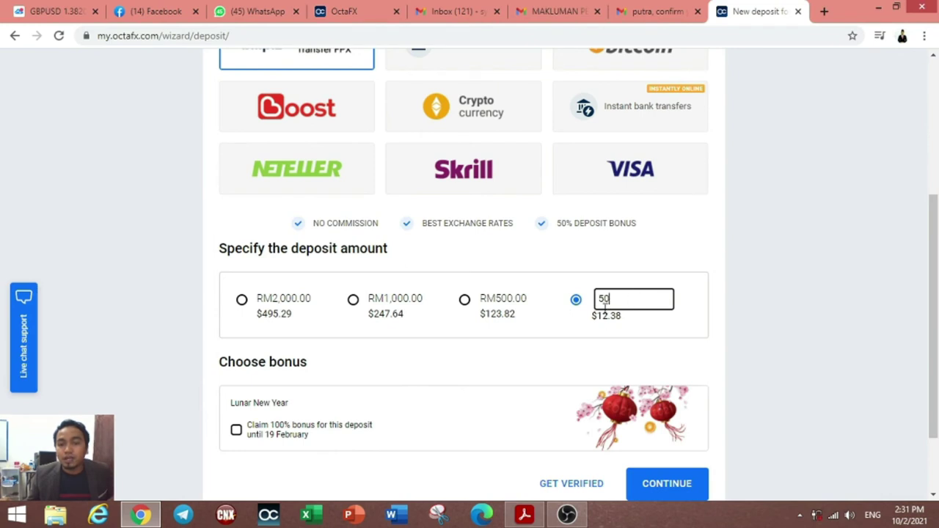
pyautogui.press('BackSpace')
pyautogui.press('BackSpace')
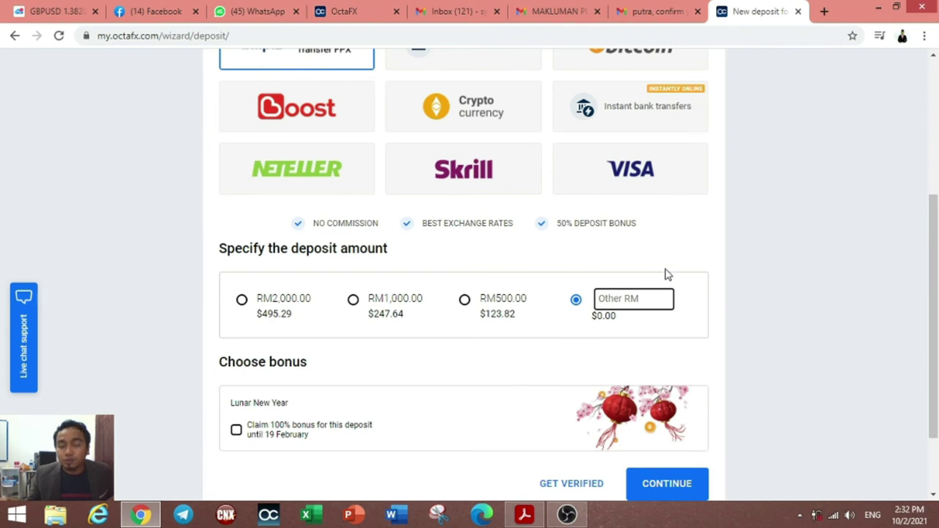
pyautogui.scroll(-2, 484, 360)
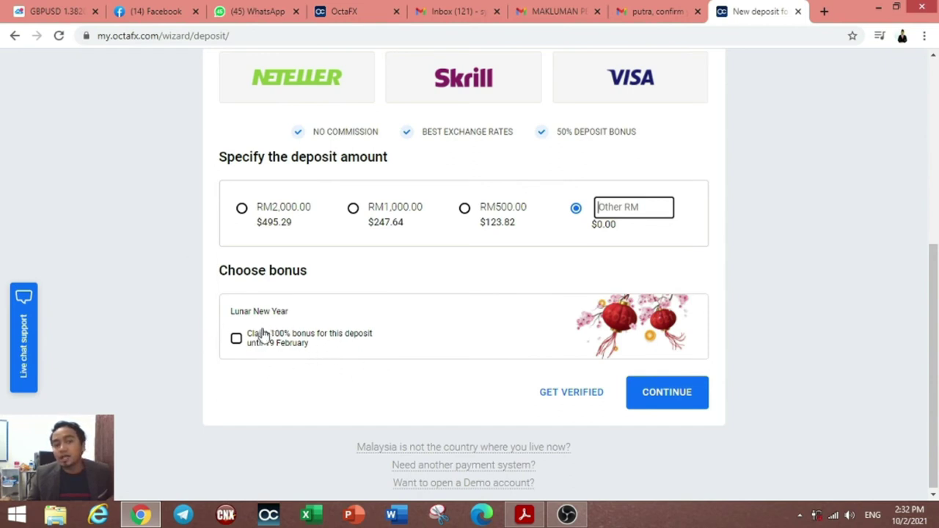
pyautogui.click(576, 396)
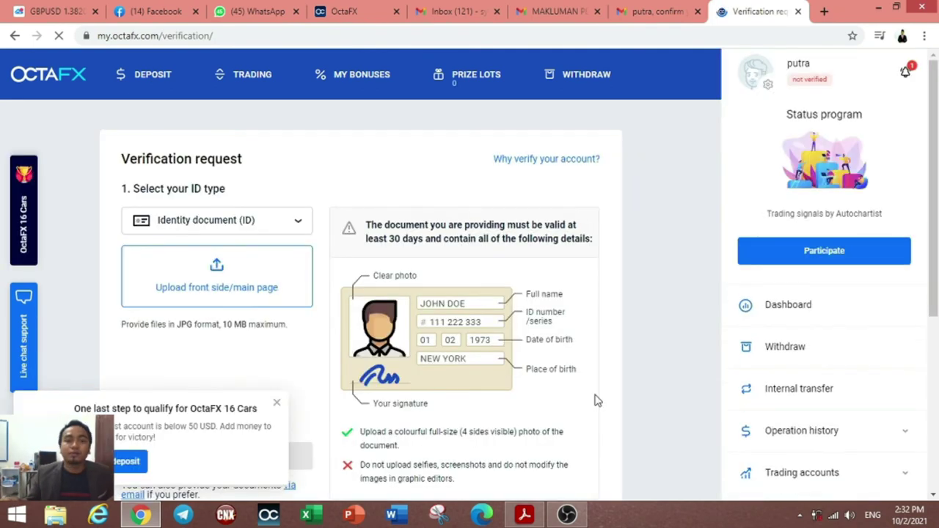
# Step: Keep Identity document (ID) as the ID type, cancelling the first file selection
pyautogui.click(221, 224)
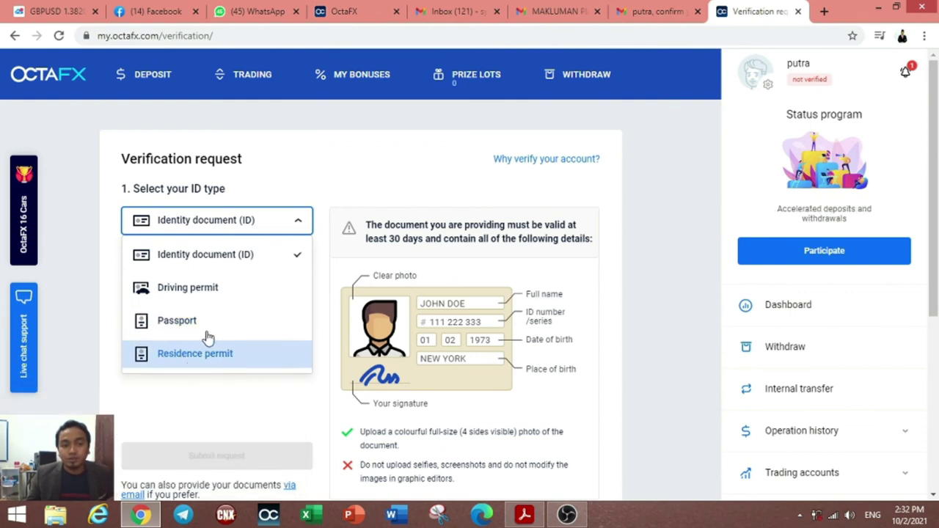
pyautogui.click(219, 263)
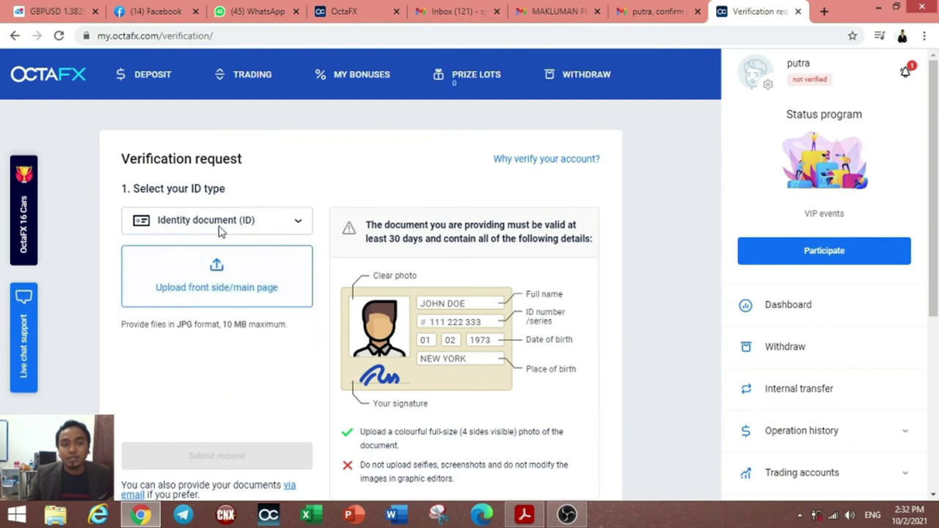
pyautogui.click(232, 301)
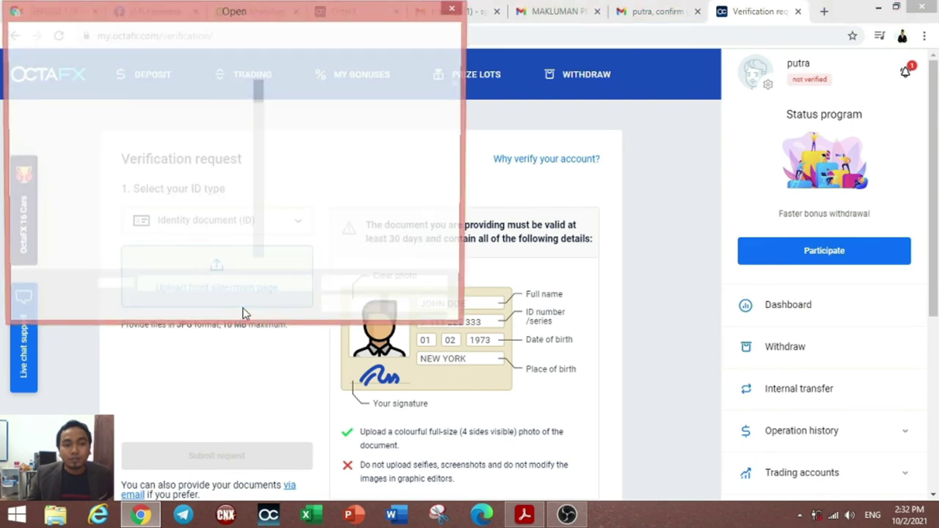
pyautogui.click(454, 10)
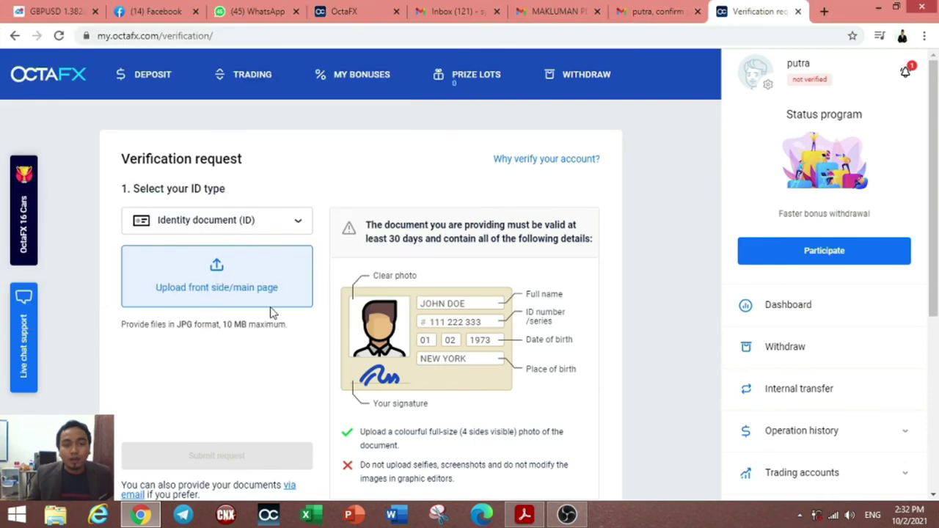
# Step: Begin uploading the ID document's front side/main page
pyautogui.scroll(-1, 230, 298)
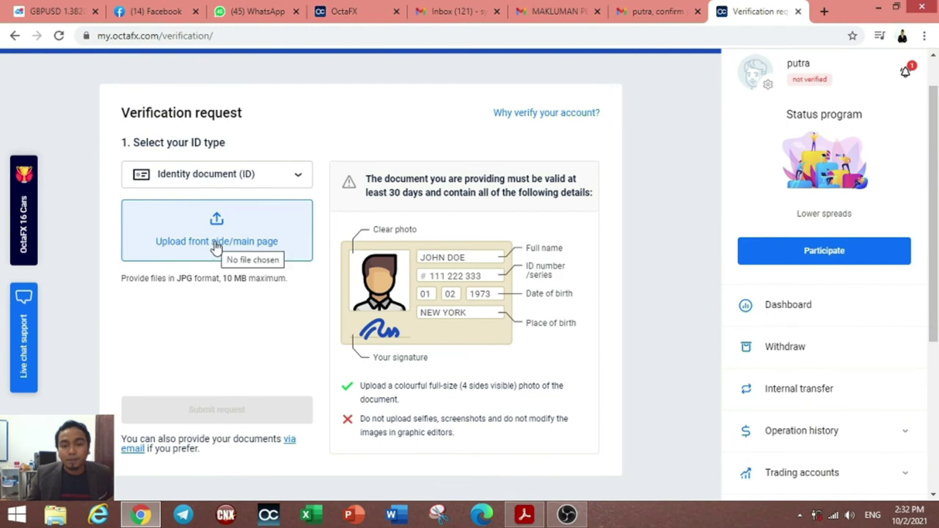
pyautogui.scroll(-1, 216, 247)
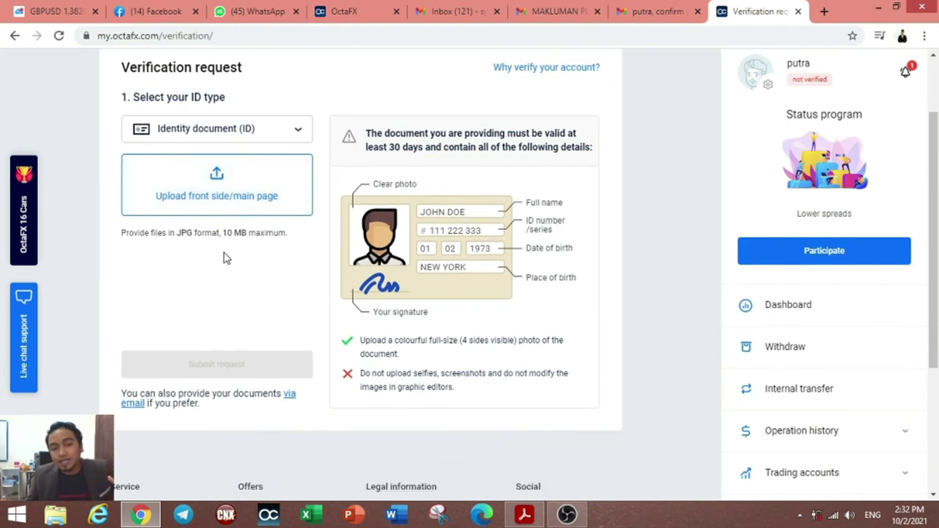
pyautogui.scroll(-3, 285, 327)
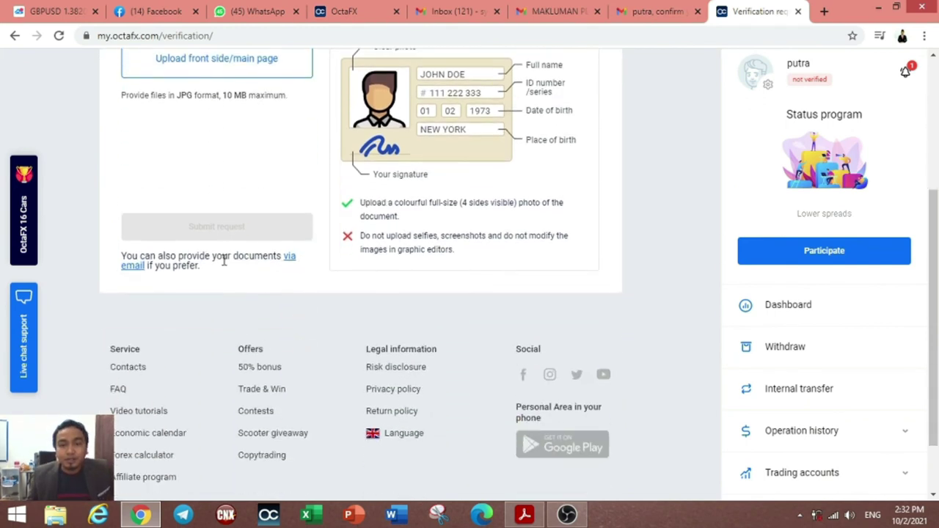
pyautogui.scroll(2, 270, 222)
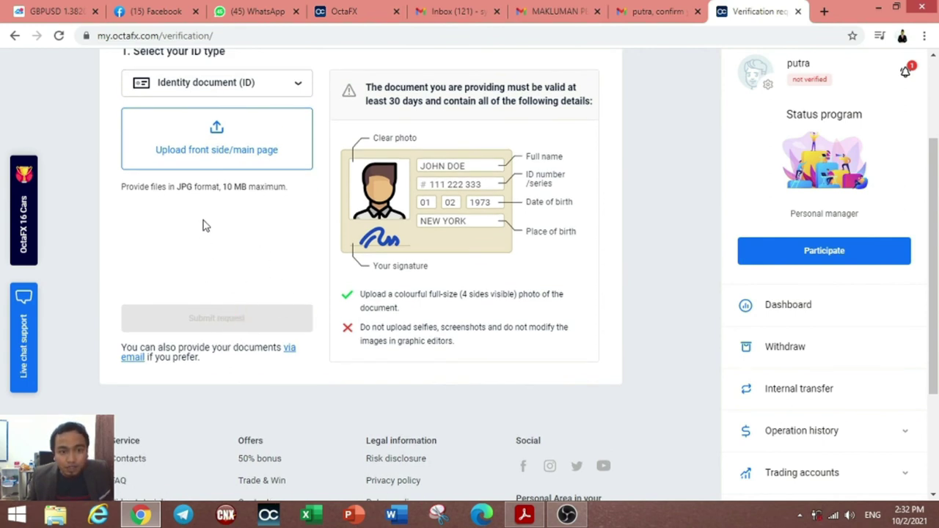
pyautogui.click(224, 153)
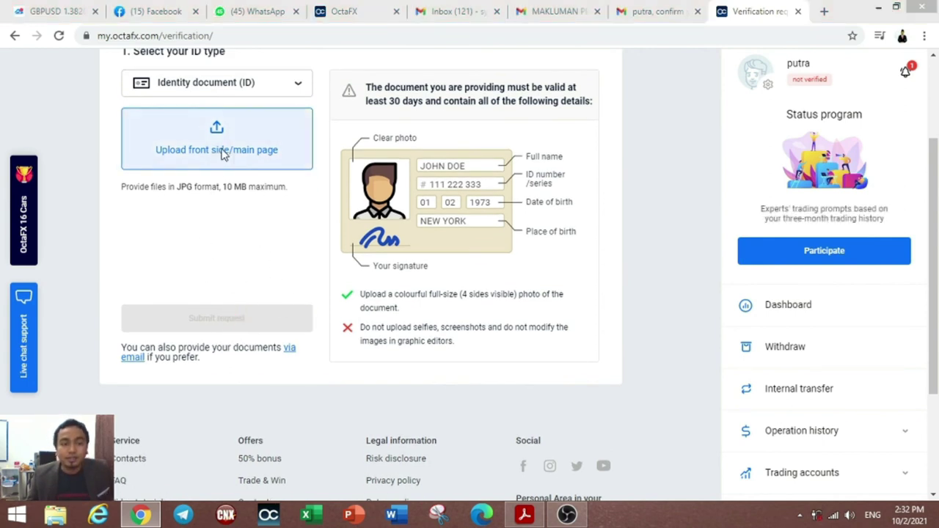
pyautogui.click(64, 161)
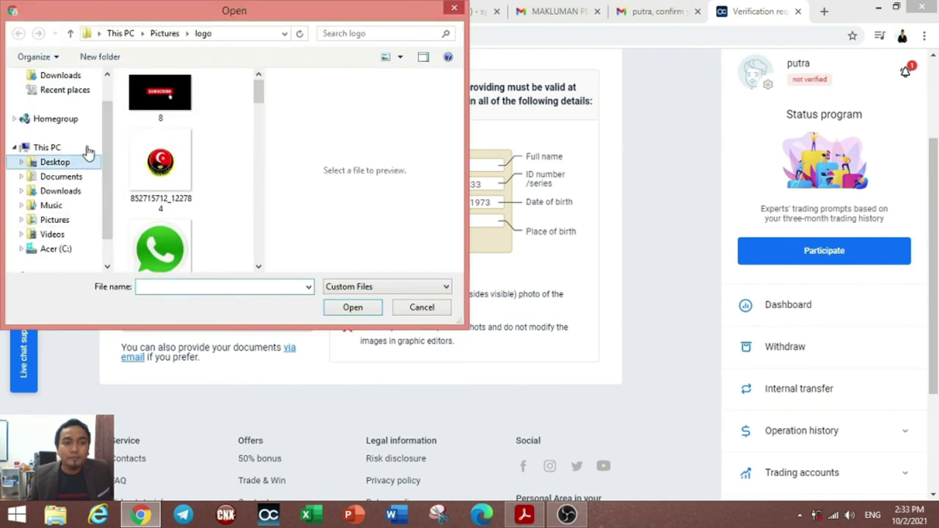
pyautogui.moveTo(258, 92); pyautogui.dragTo(257, 242)
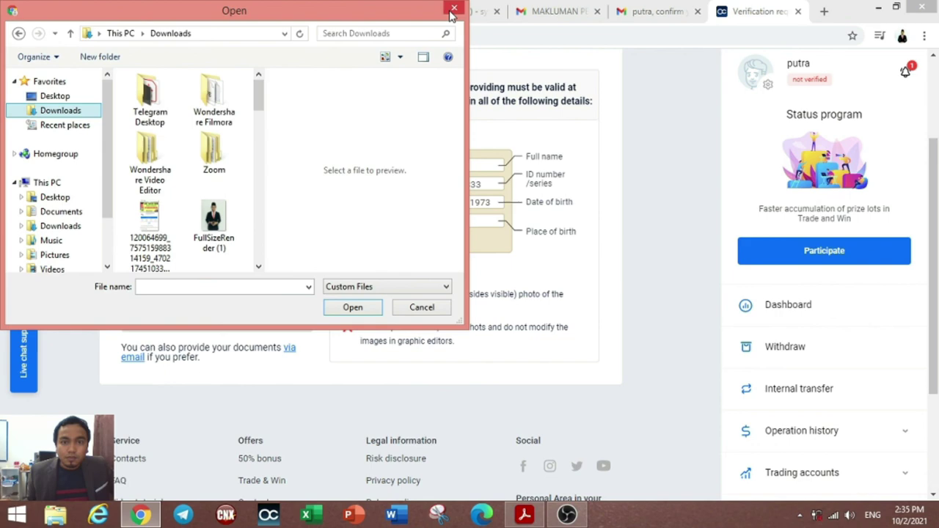
pyautogui.click(454, 8)
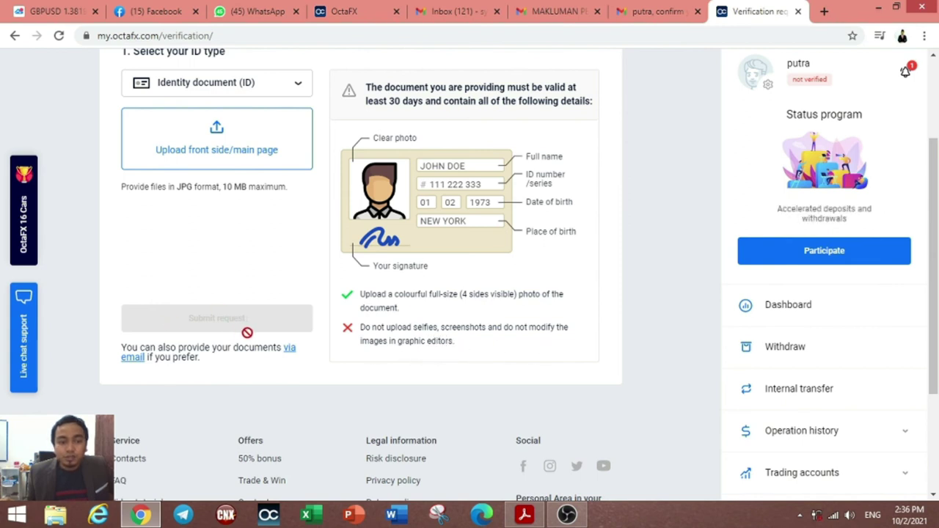
# Step: Participate in the Status program and start a new deposit to see payment methods
pyautogui.scroll(2, 473, 322)
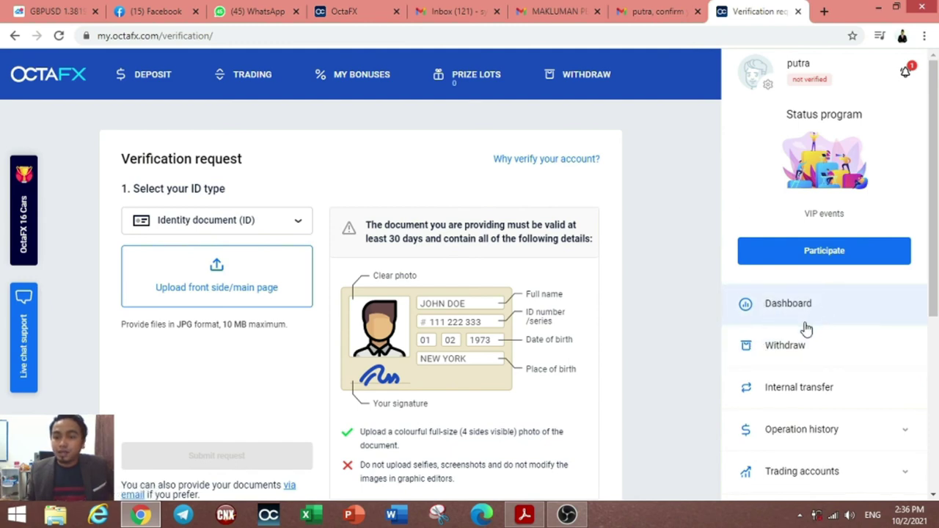
pyautogui.scroll(-2, 807, 328)
pyautogui.scroll(2, 751, 310)
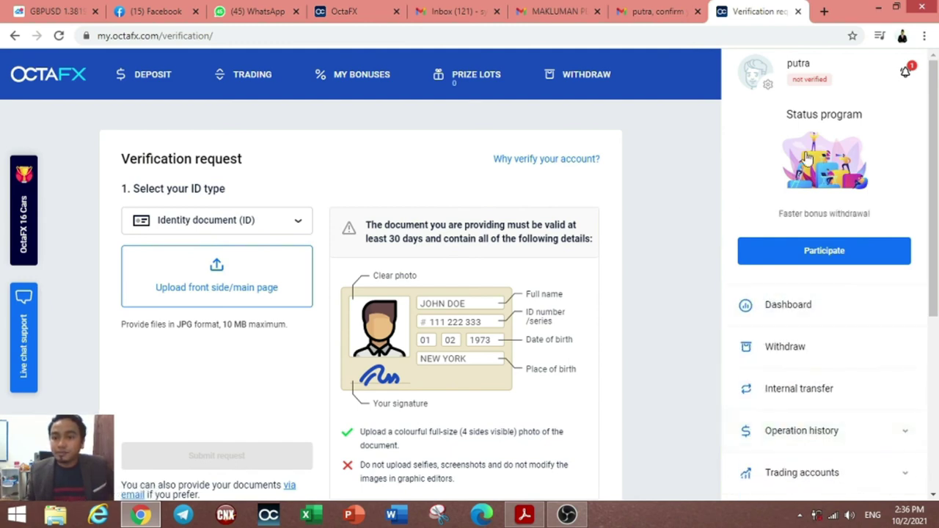
pyautogui.scroll(-2, 805, 352)
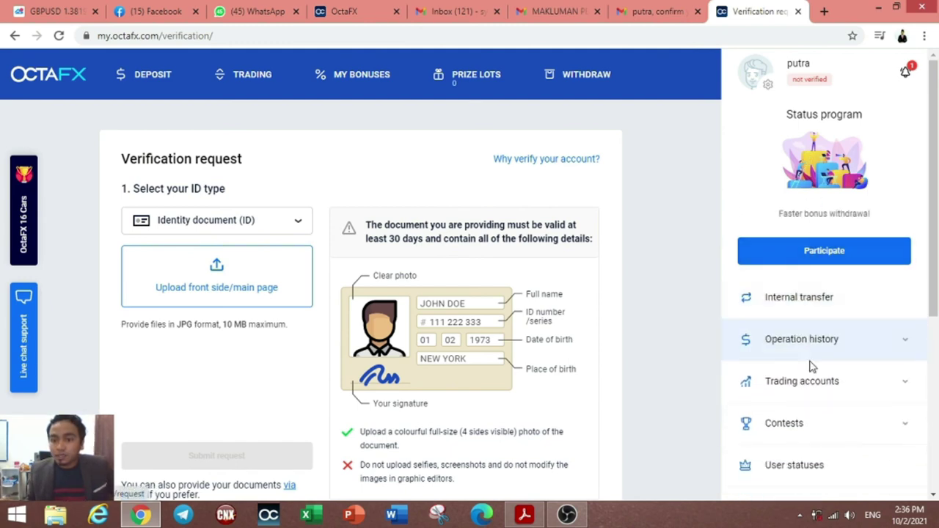
pyautogui.scroll(2, 801, 382)
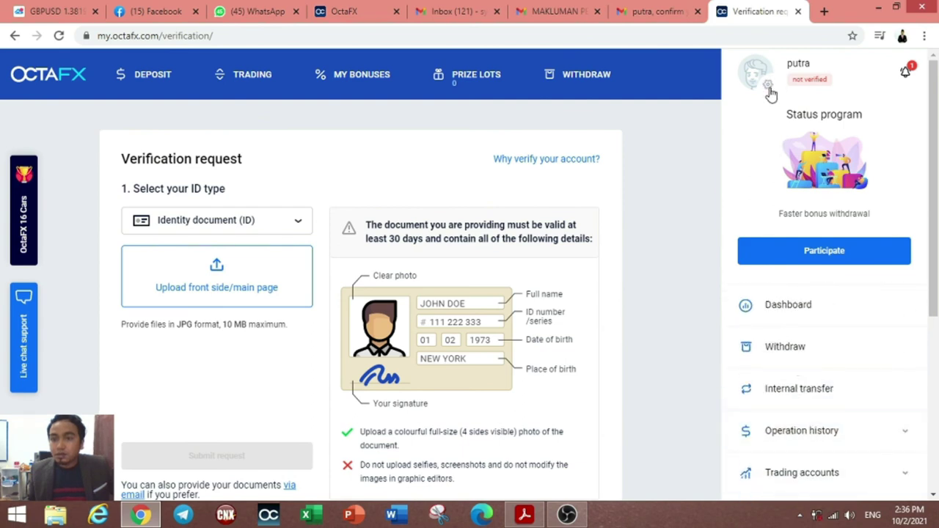
pyautogui.click(807, 252)
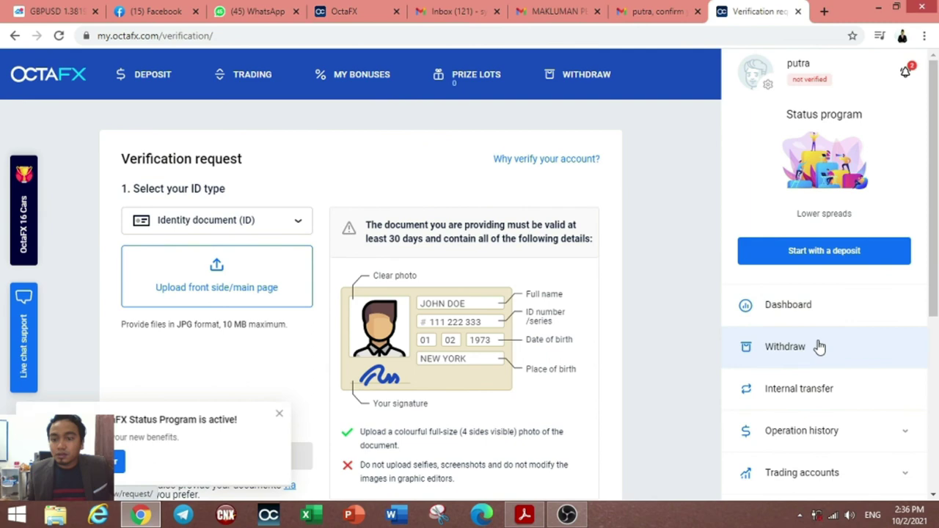
pyautogui.click(829, 263)
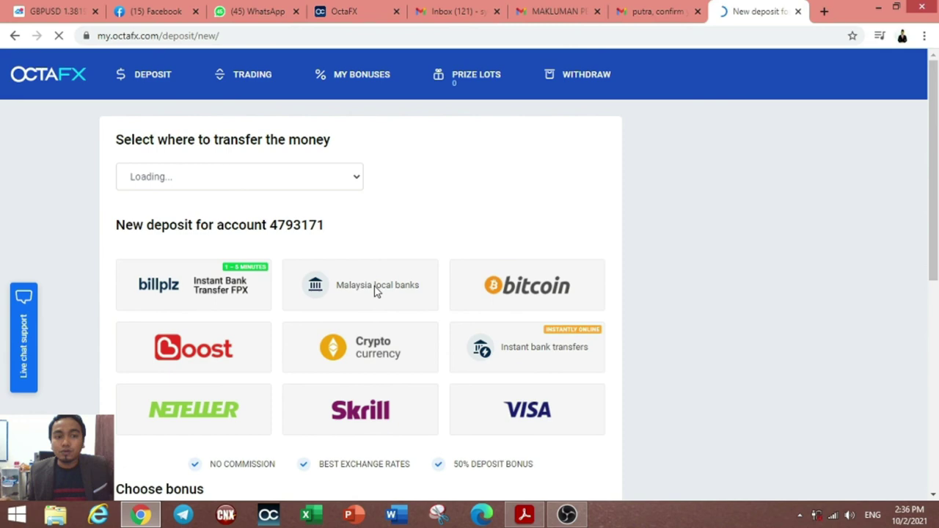
# Step: Choose the billplz FPX instant bank transfer and enter a custom deposit of RM50 ($12.38)
pyautogui.click(376, 290)
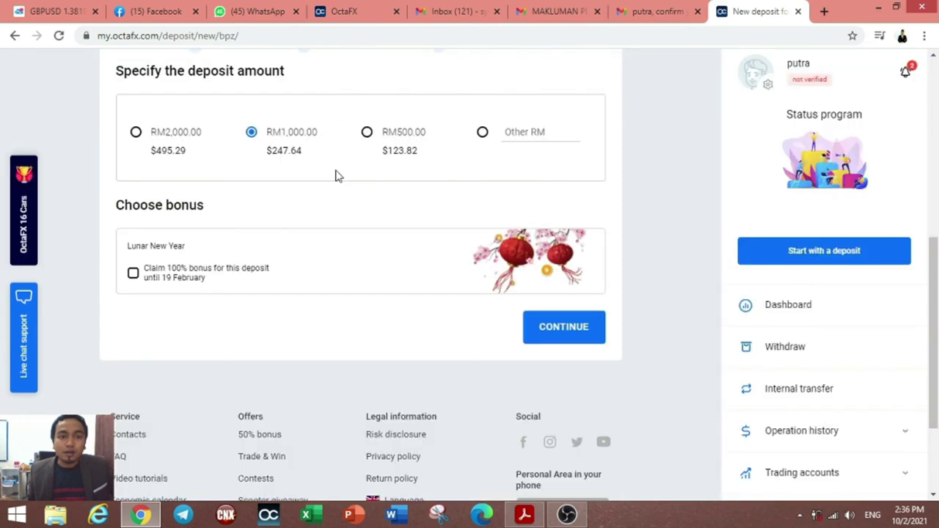
pyautogui.scroll(5, 338, 176)
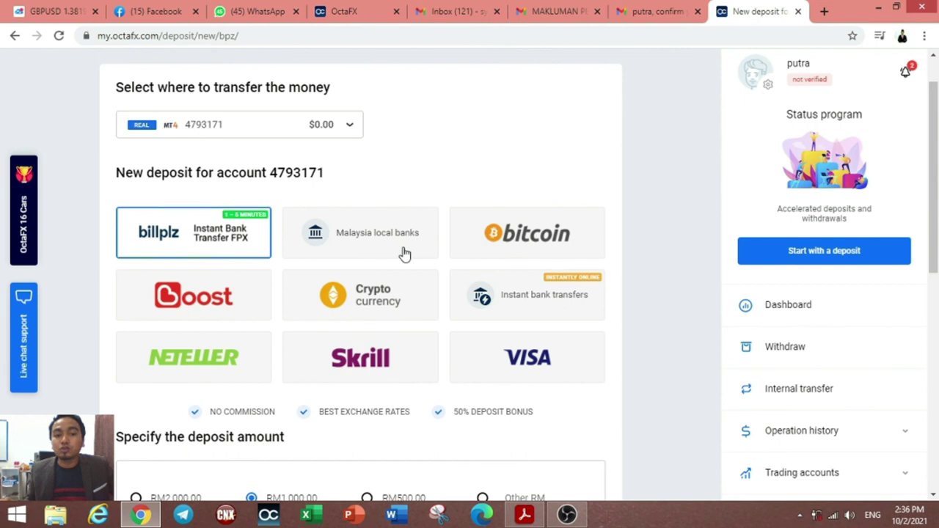
pyautogui.scroll(-4, 404, 253)
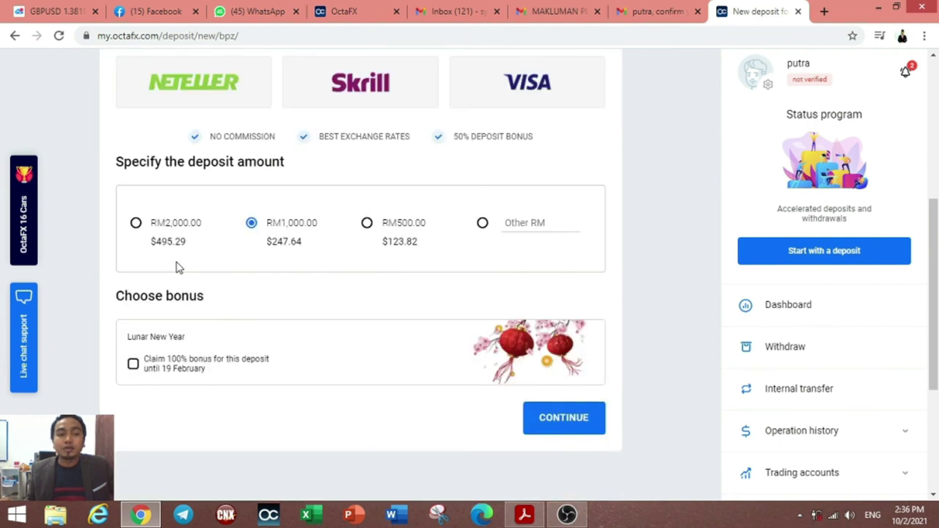
pyautogui.click(523, 223)
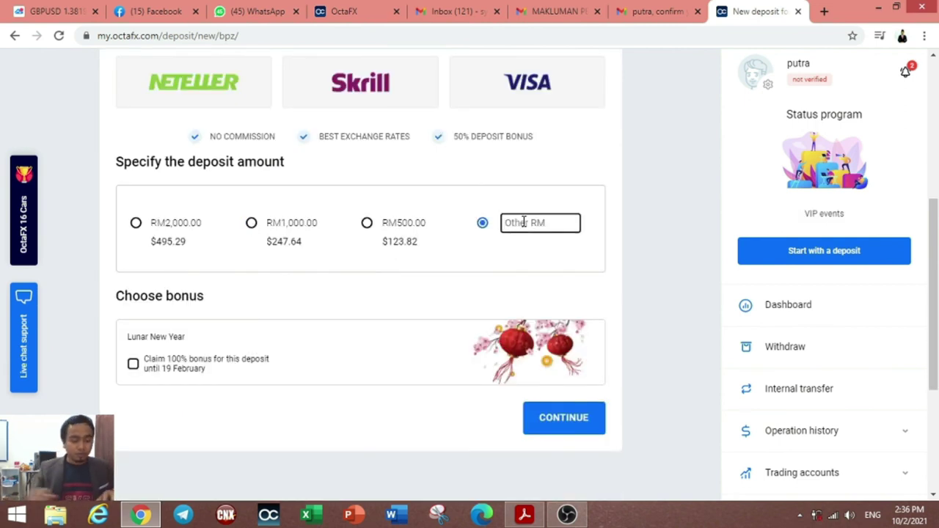
pyautogui.write('50')
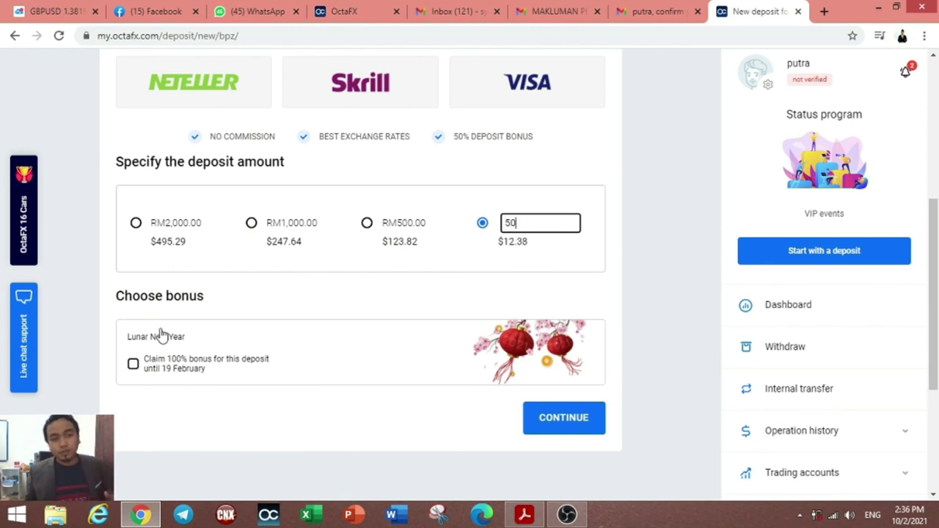
pyautogui.click(589, 424)
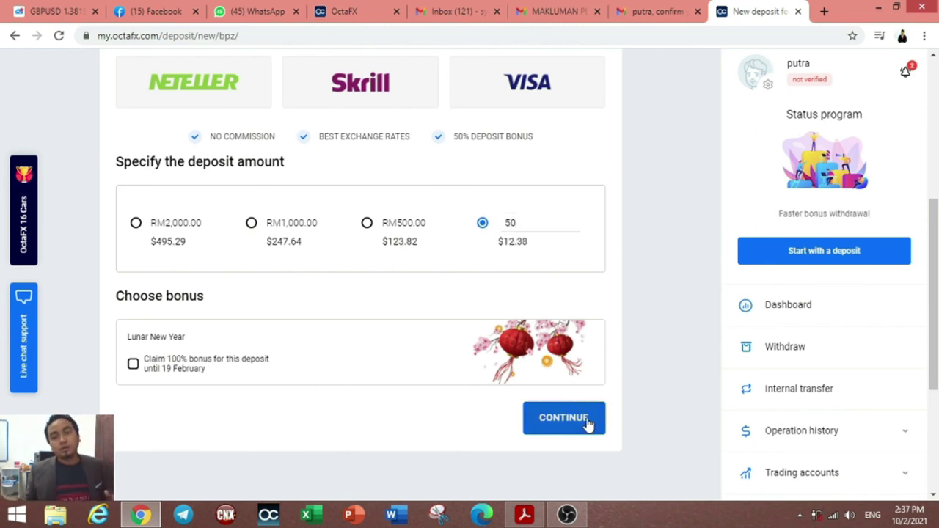
pyautogui.scroll(-5, 513, 422)
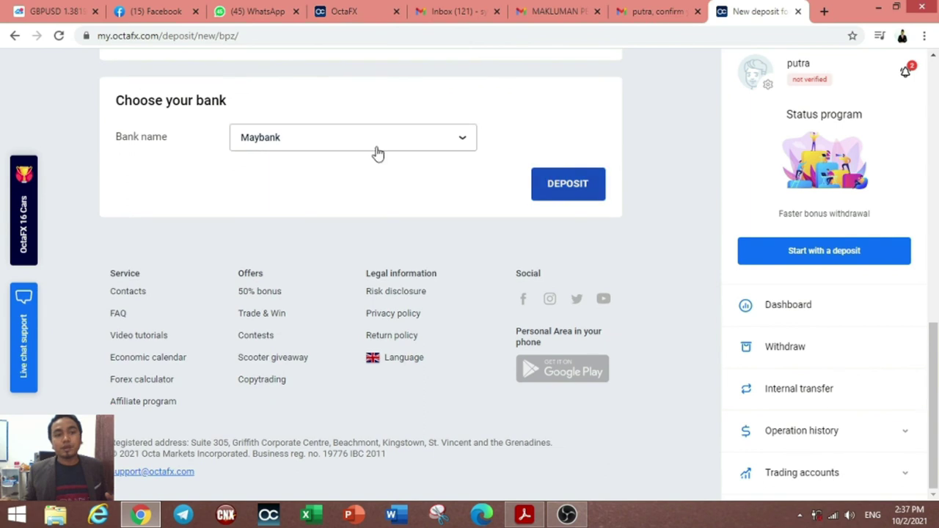
# Step: Pick CIMB as the bank, then submit and confirm the RM50.00 deposit
pyautogui.click(406, 146)
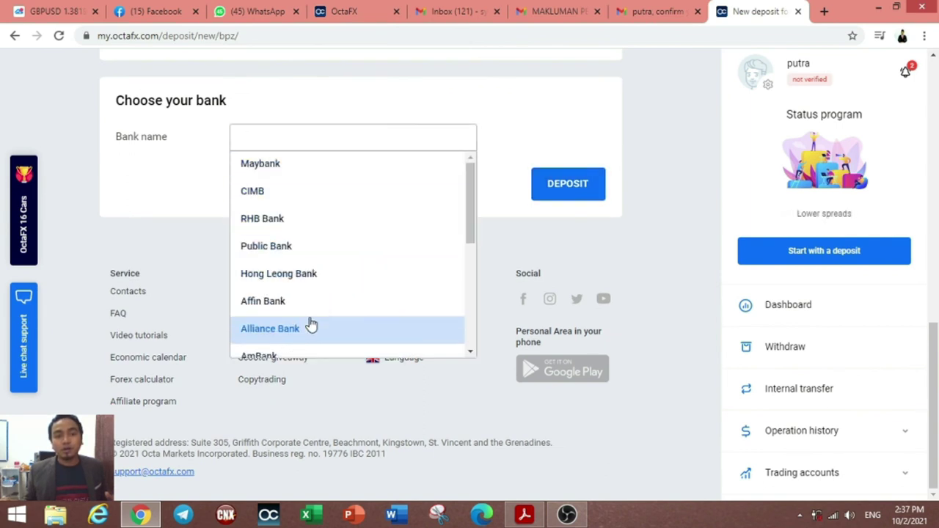
pyautogui.scroll(-3, 309, 312)
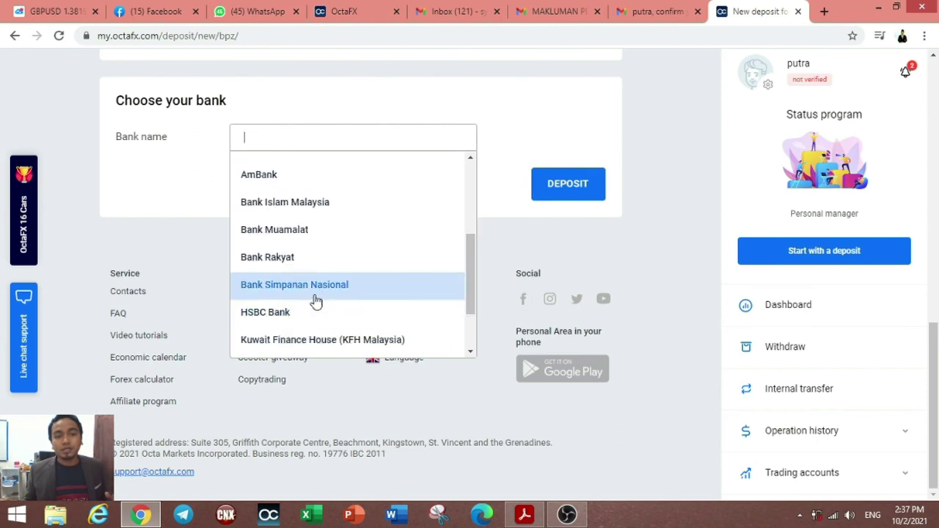
pyautogui.scroll(-3, 316, 301)
pyautogui.scroll(5, 396, 166)
pyautogui.click(329, 193)
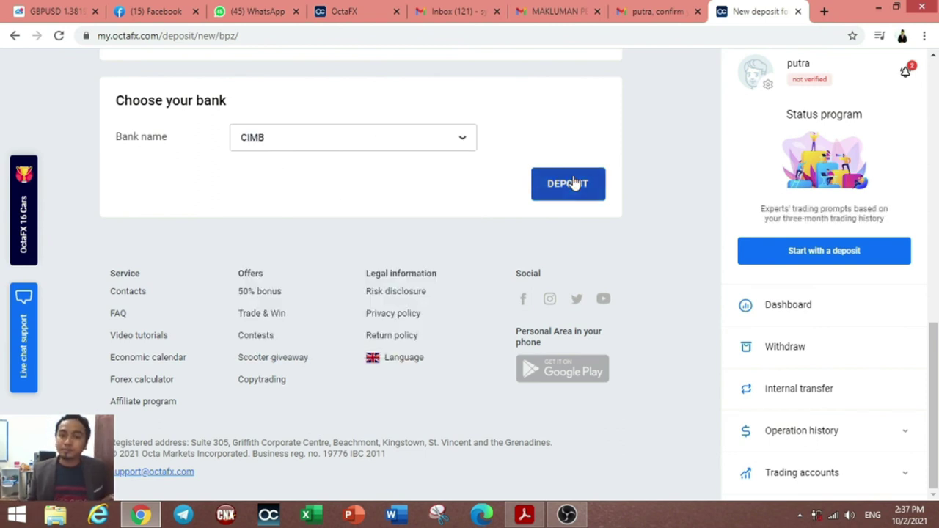
pyautogui.click(596, 187)
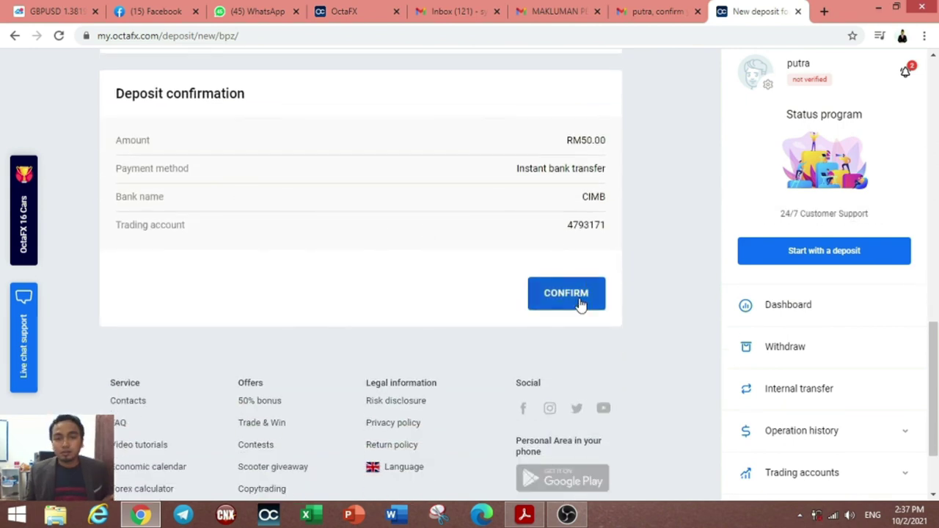
pyautogui.click(573, 303)
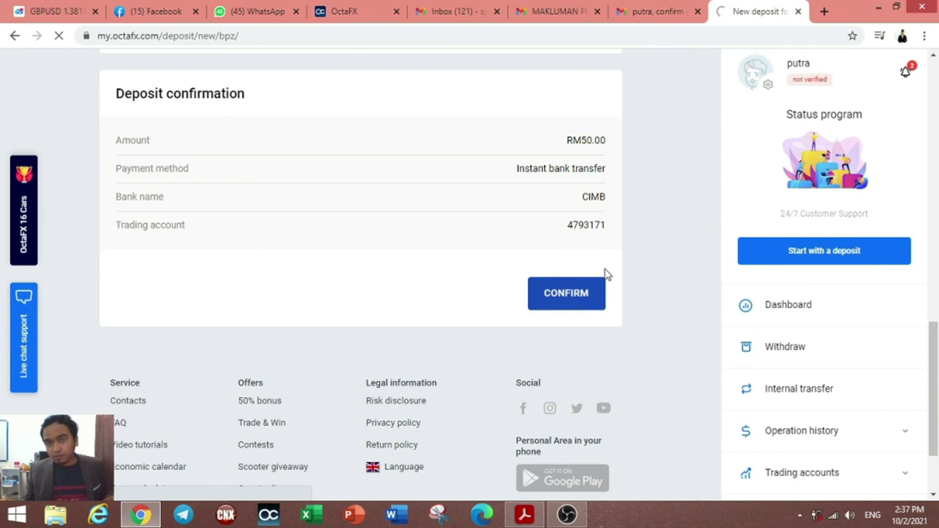